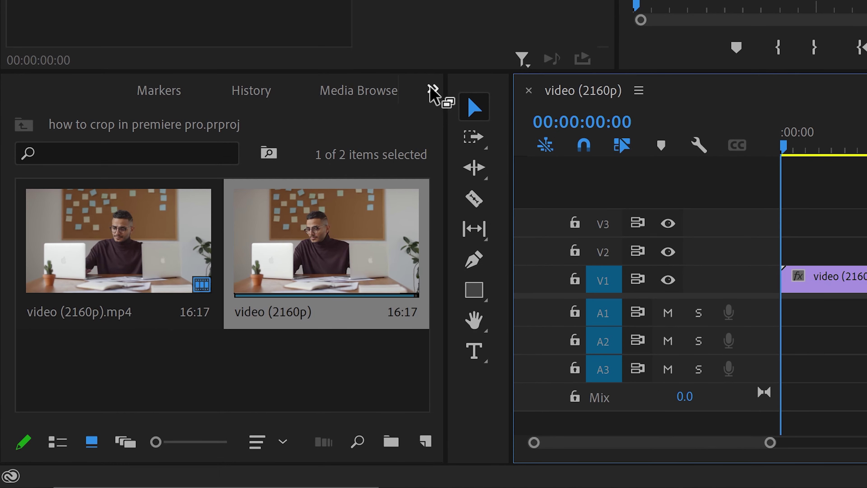
# Step: Show the Effects panel and search it for 'crop'
pyautogui.click(217, 289)
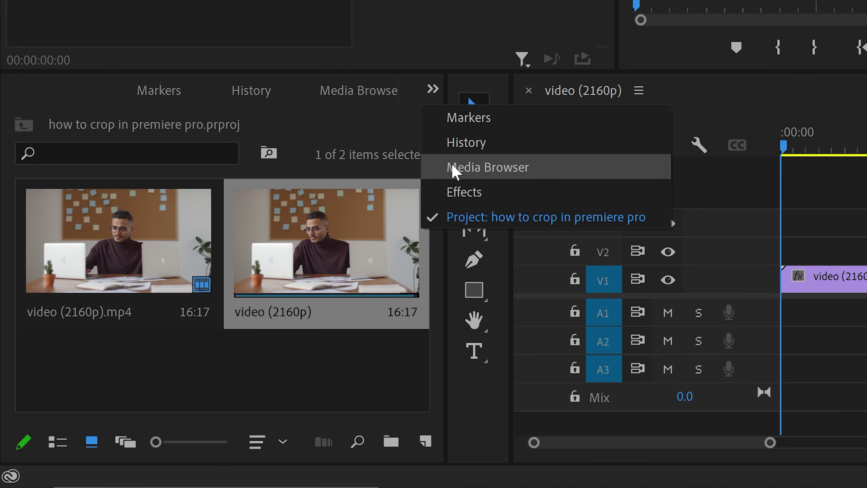
pyautogui.click(468, 192)
pyautogui.click(210, 119)
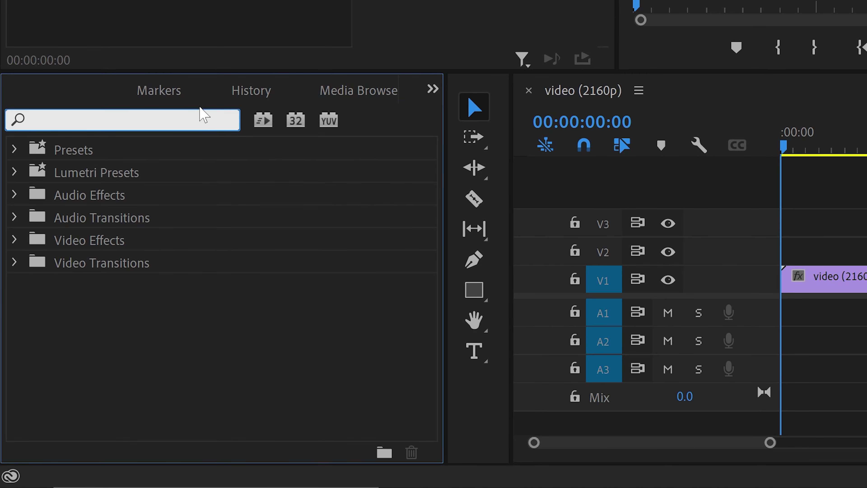
pyautogui.write('crop')
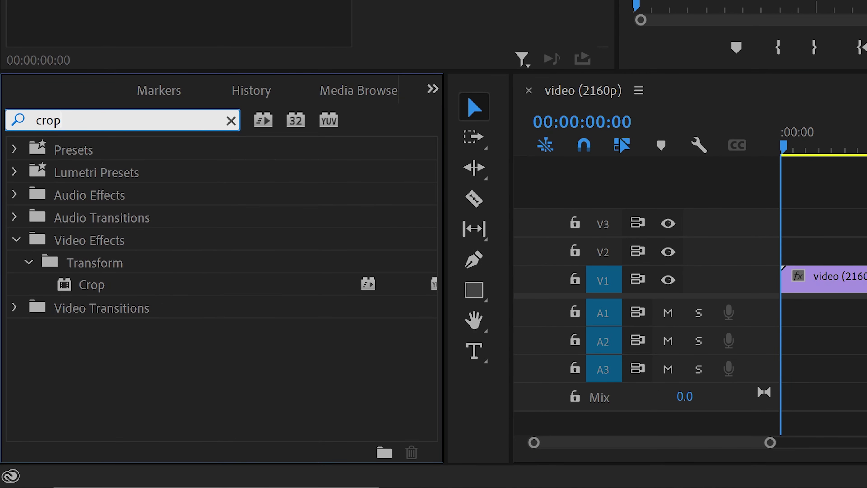
# Step: Apply Crop to the video (2160p).mp4 clip on V1 and scroll to its Left/Top/Right/Bottom values
pyautogui.moveTo(106, 295); pyautogui.dragTo(355, 222)
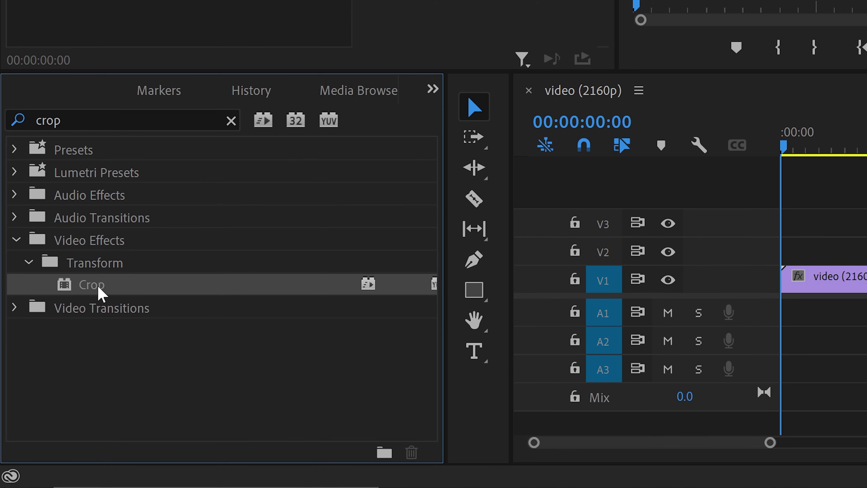
pyautogui.moveTo(218, 222); pyautogui.dragTo(724, 277)
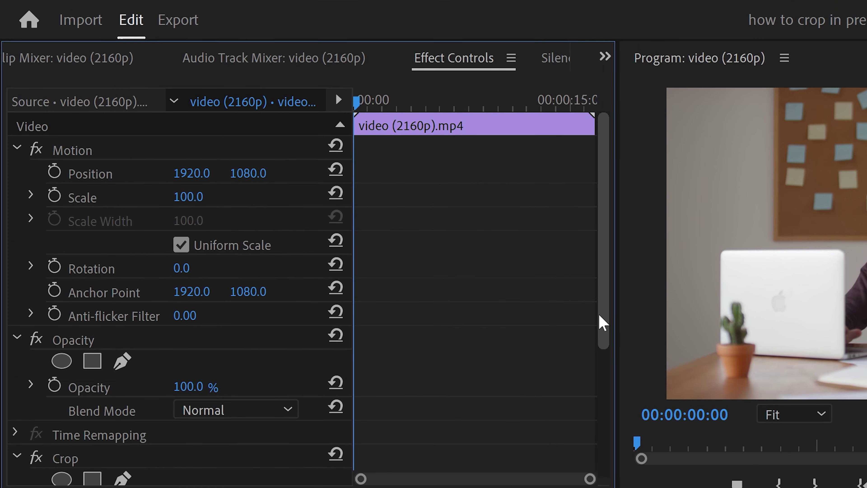
pyautogui.moveTo(599, 321); pyautogui.dragTo(577, 459)
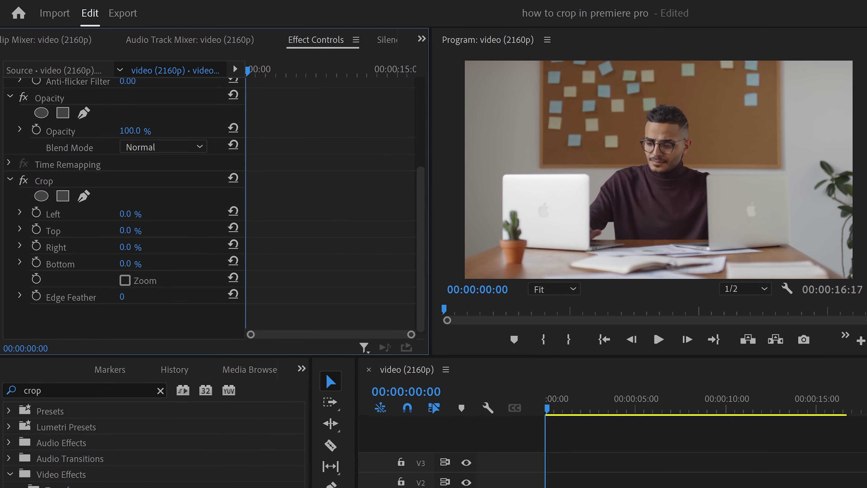
# Step: Try trial crops on Left, Right and Bottom, then reset the Top and Bottom crops to zero
pyautogui.moveTo(128, 214); pyautogui.dragTo(139, 213)
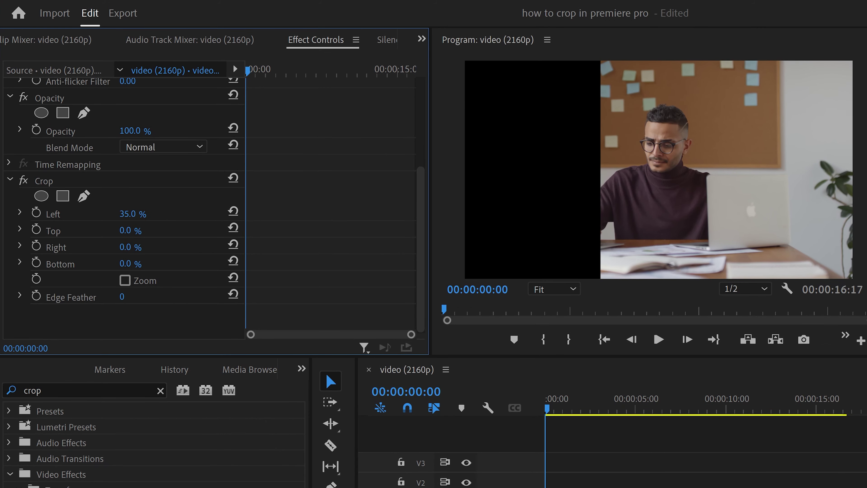
pyautogui.moveTo(125, 247); pyautogui.dragTo(138, 230)
pyautogui.moveTo(138, 264)
pyautogui.mouseDown()
pyautogui.moveTo(152, 263)
pyautogui.moveTo(141, 265)
pyautogui.mouseUp()
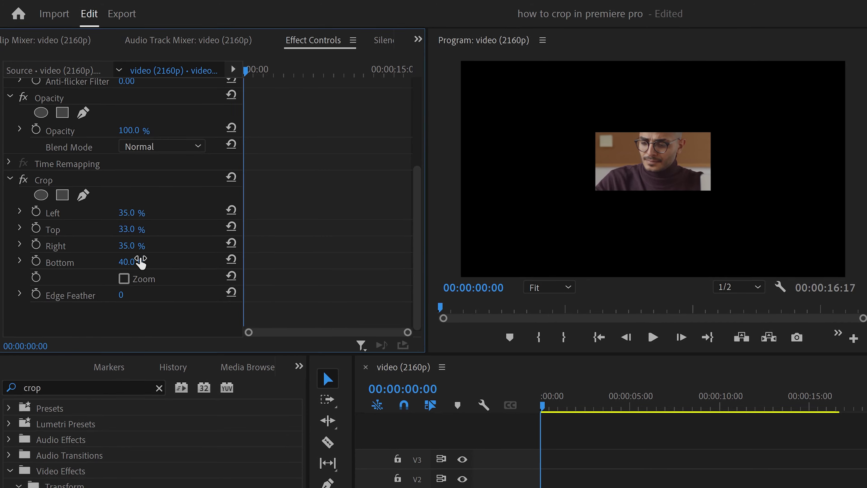
pyautogui.click(231, 259)
pyautogui.click(231, 226)
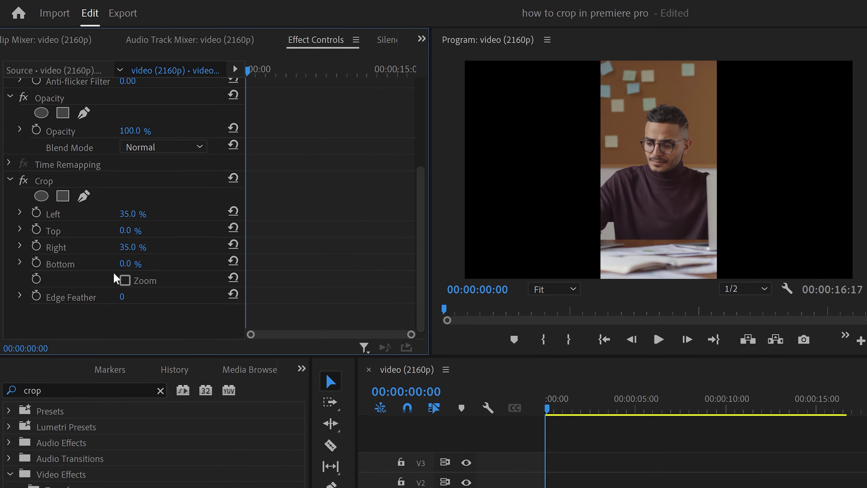
# Step: Enter a 25% crop on Left, Top, Right and Bottom
pyautogui.click(134, 214)
pyautogui.write('25')
pyautogui.click(128, 230)
pyautogui.write('25')
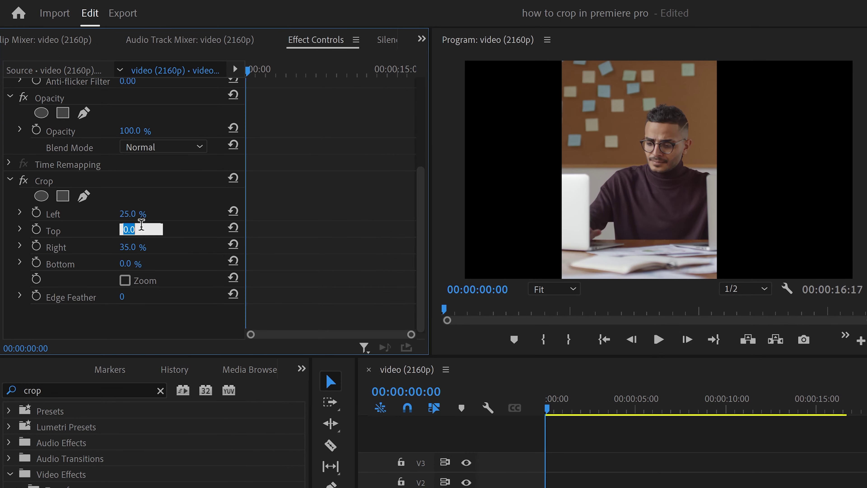
pyautogui.click(131, 246)
pyautogui.write('25')
pyautogui.click(136, 263)
pyautogui.write('25')
pyautogui.press('Return')
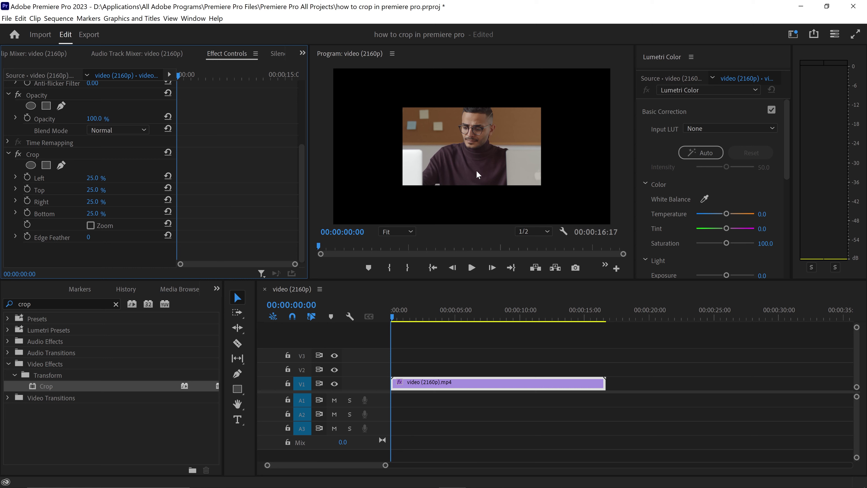
# Step: Move the crop box to frame the head and shoulders (L 26.6%, T 10.9%, R 23.4%, B 39.1%), then preview
pyautogui.click(37, 153)
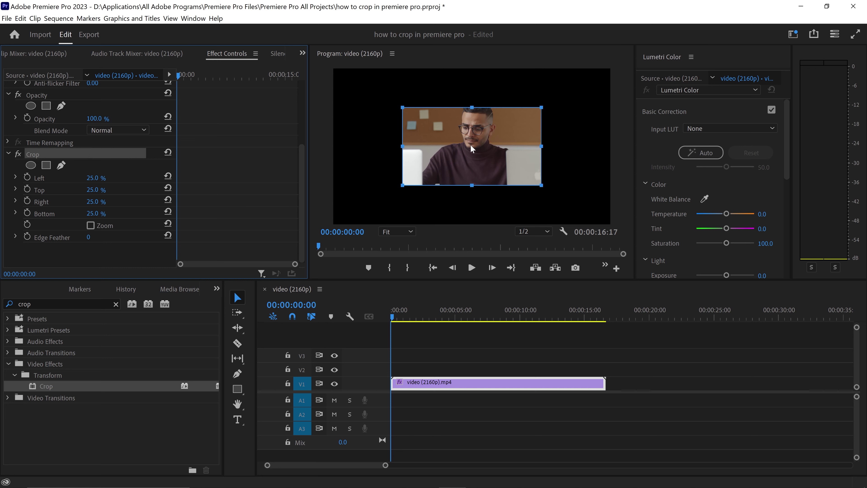
pyautogui.moveTo(480, 157); pyautogui.dragTo(485, 131)
pyautogui.press('space')
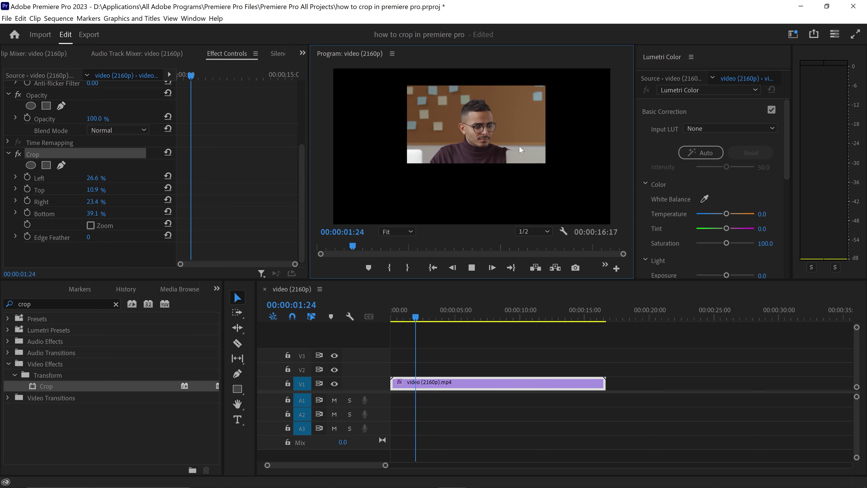
pyautogui.press('space')
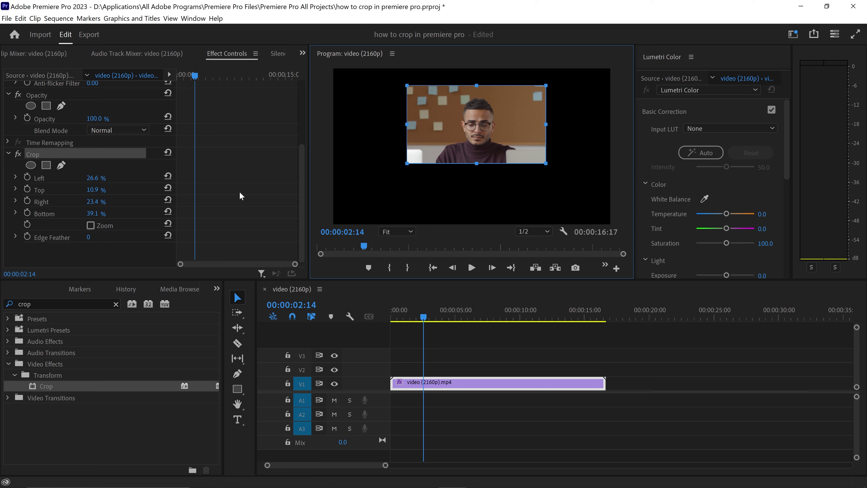
# Step: Enable Crop Zoom so the head-and-shoulders crop fills the frame, then play from the start
pyautogui.click(90, 226)
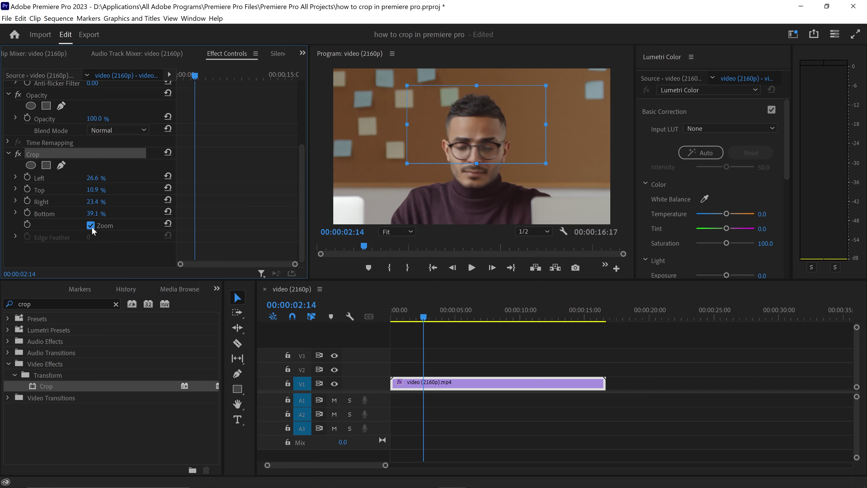
pyautogui.click(454, 342)
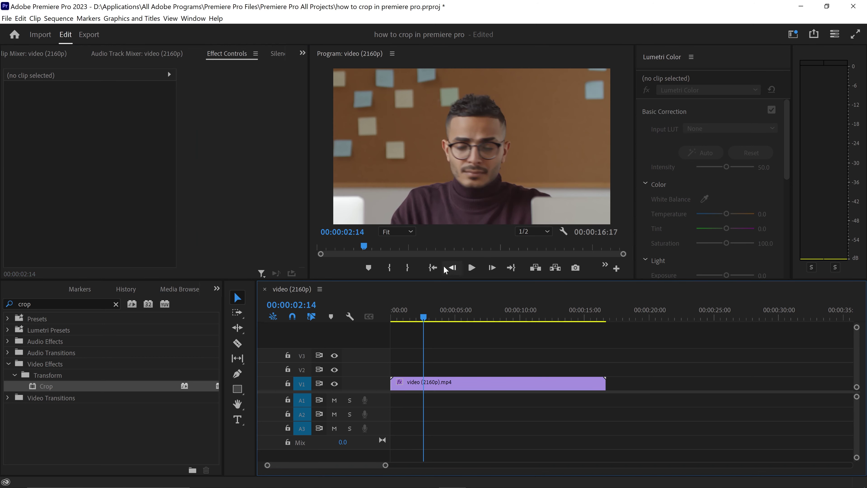
pyautogui.click(432, 266)
pyautogui.press('space')
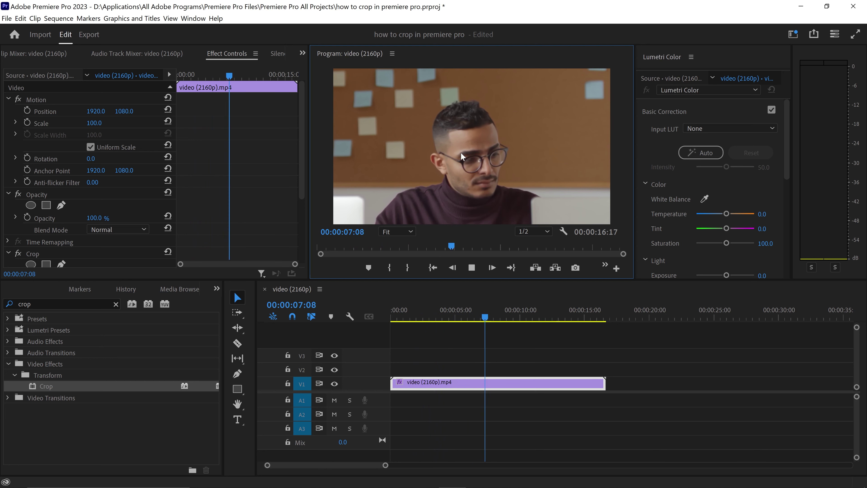
pyautogui.press('space')
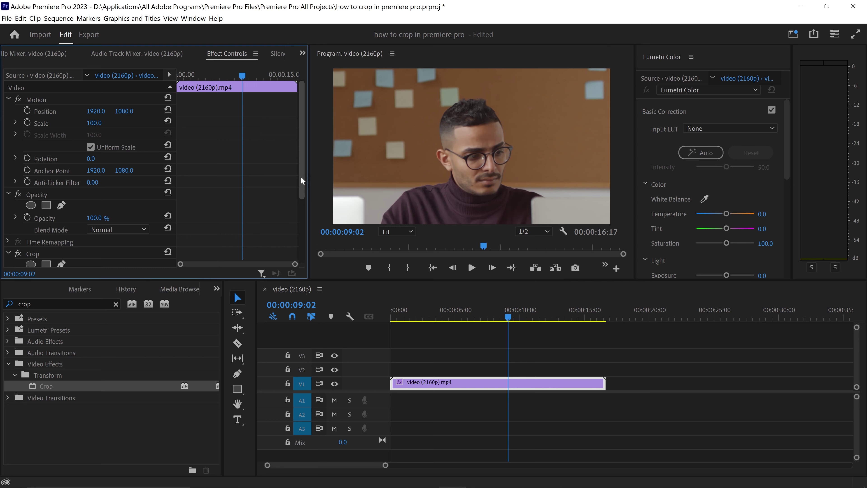
# Step: Turn Crop Zoom off, try Right 50% with Zoom, then undo back to Right 23.4% unzoomed
pyautogui.moveTo(300, 176); pyautogui.dragTo(298, 234)
pyautogui.click(90, 235)
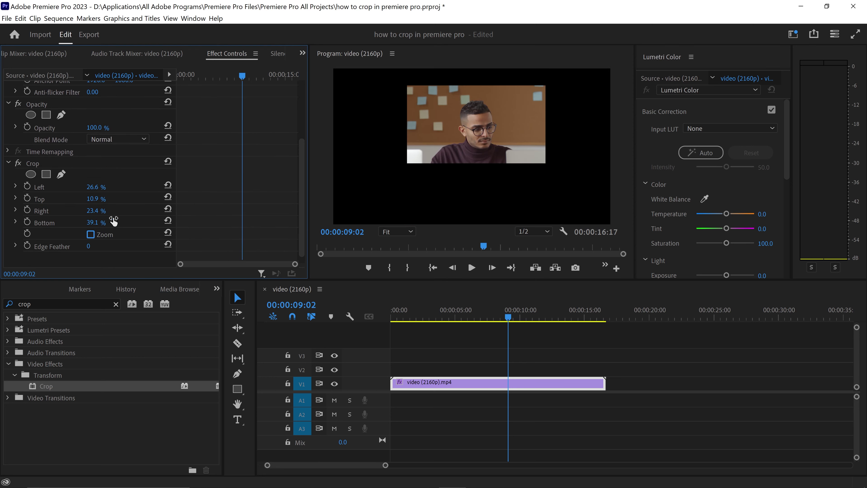
pyautogui.click(96, 212)
pyautogui.write('50')
pyautogui.press('Return')
pyautogui.click(93, 235)
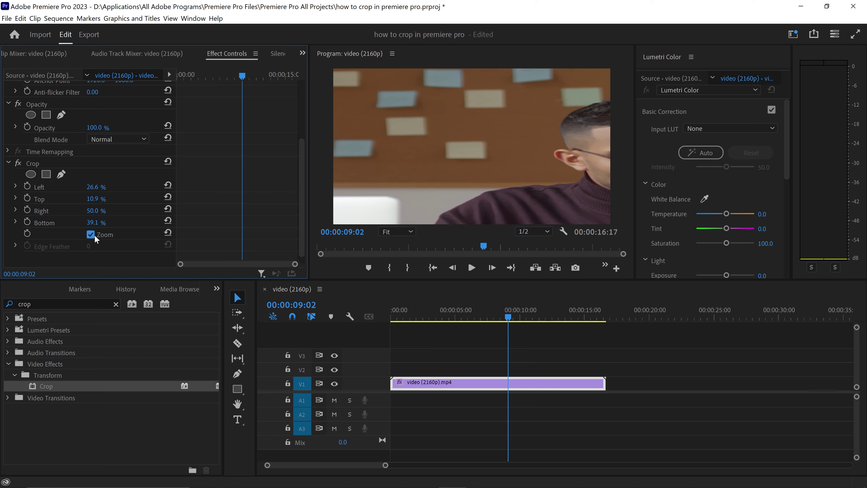
pyautogui.hotkey('ctrl', 'z')
pyautogui.hotkey('ctrl', 'z')
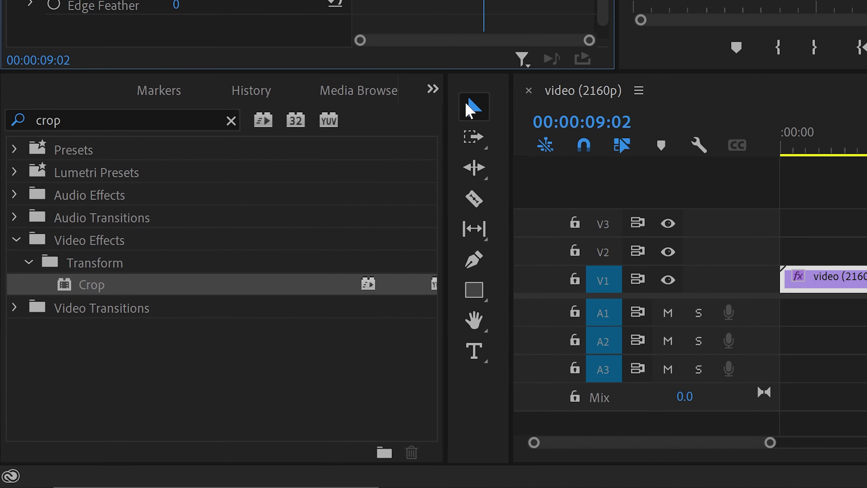
# Step: Create a new 3840×2160 adjustment layer in the Project panel
pyautogui.click(216, 288)
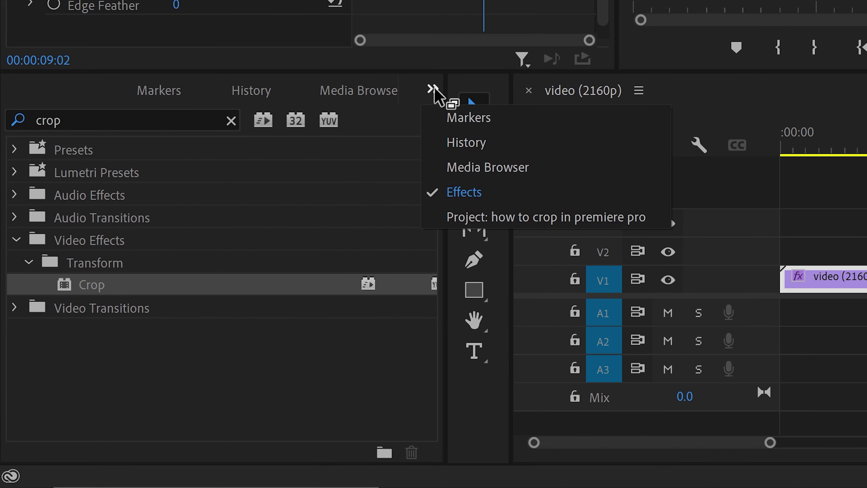
pyautogui.click(486, 217)
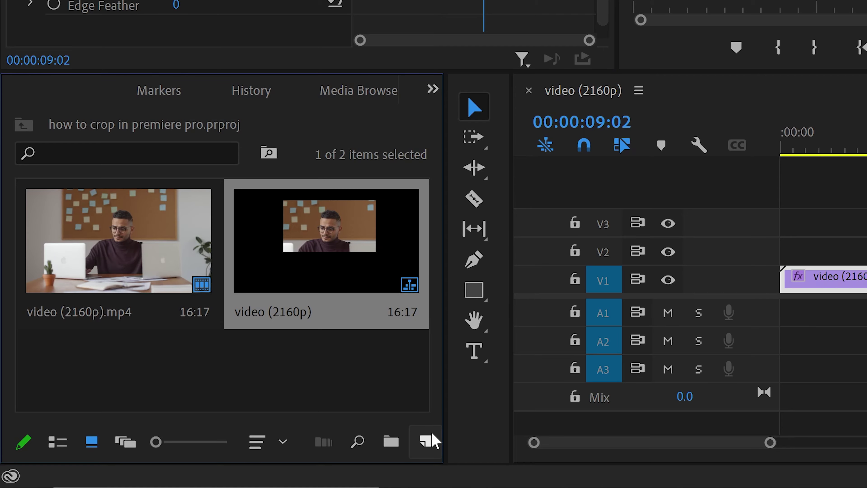
pyautogui.click(426, 441)
pyautogui.click(471, 287)
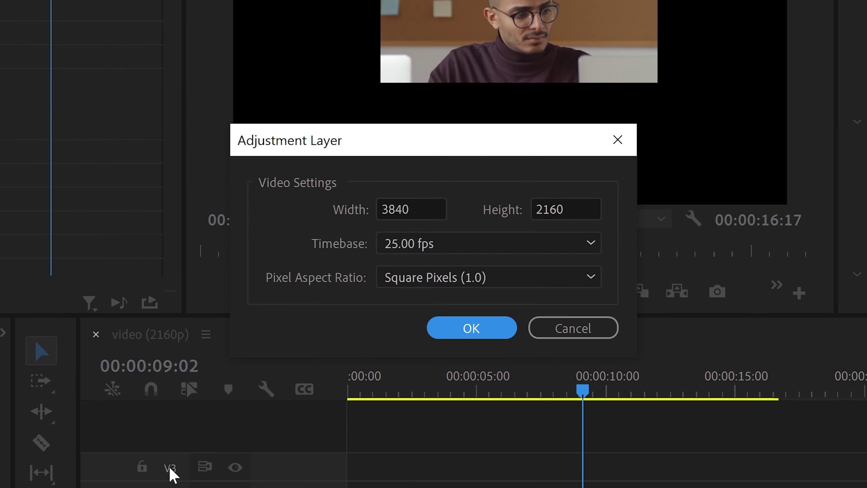
pyautogui.click(480, 326)
# Step: Place the adjustment layer on V2 and stretch it to the end of the video clip
pyautogui.moveTo(107, 359); pyautogui.dragTo(543, 333)
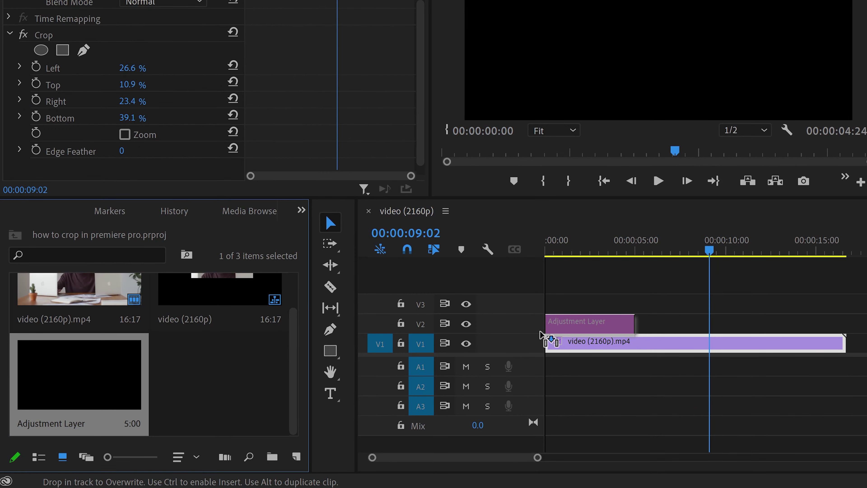
pyautogui.moveTo(634, 322); pyautogui.dragTo(844, 331)
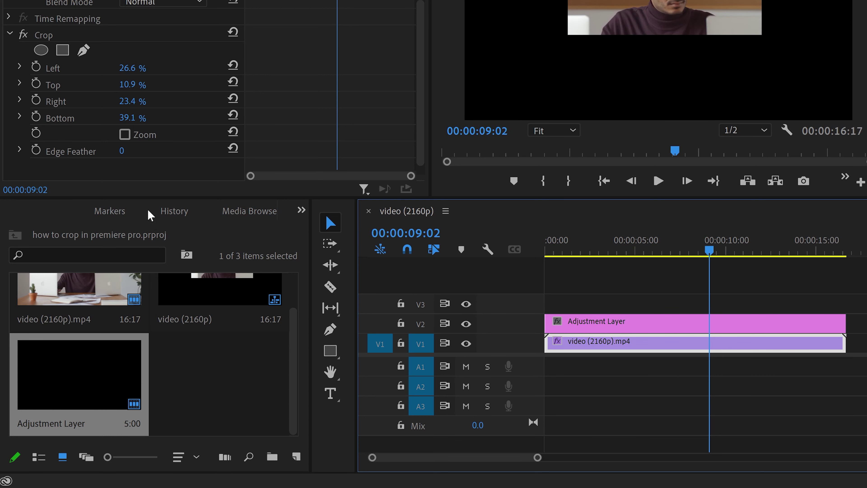
pyautogui.click(300, 210)
pyautogui.click(308, 279)
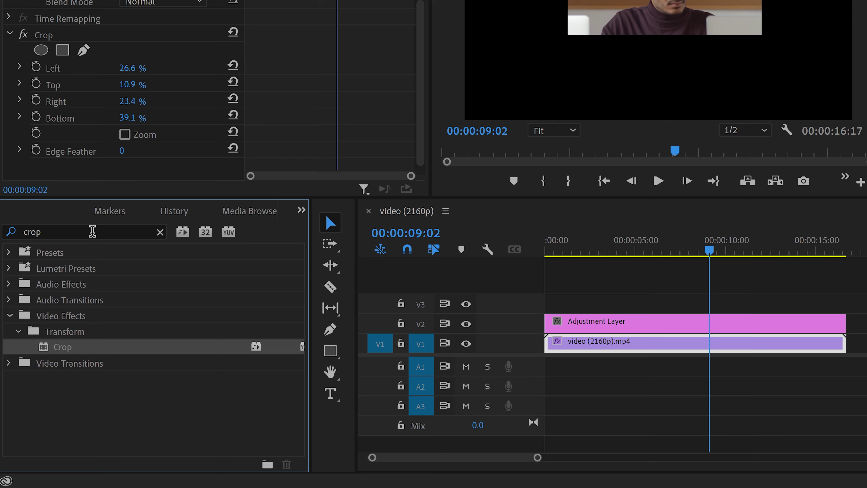
# Step: Apply the Grid effect to the adjustment layer and set its blending mode to Normal
pyautogui.click(92, 232)
pyautogui.write('grid')
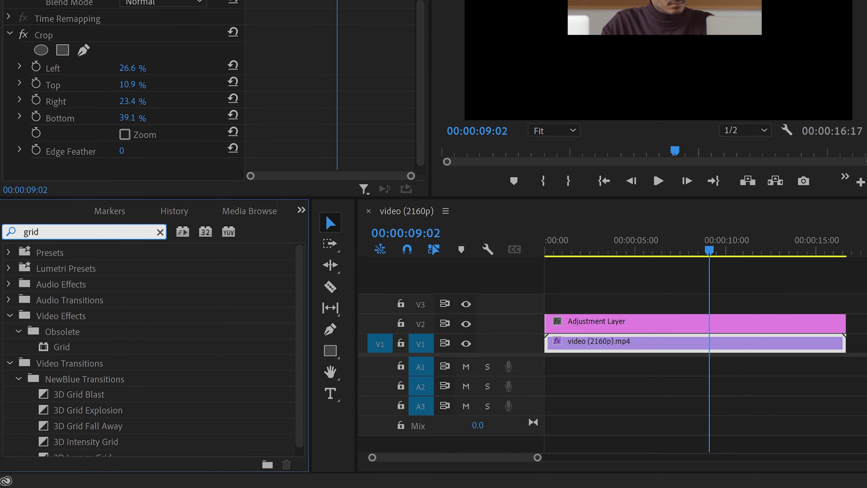
pyautogui.moveTo(79, 351); pyautogui.dragTo(589, 322)
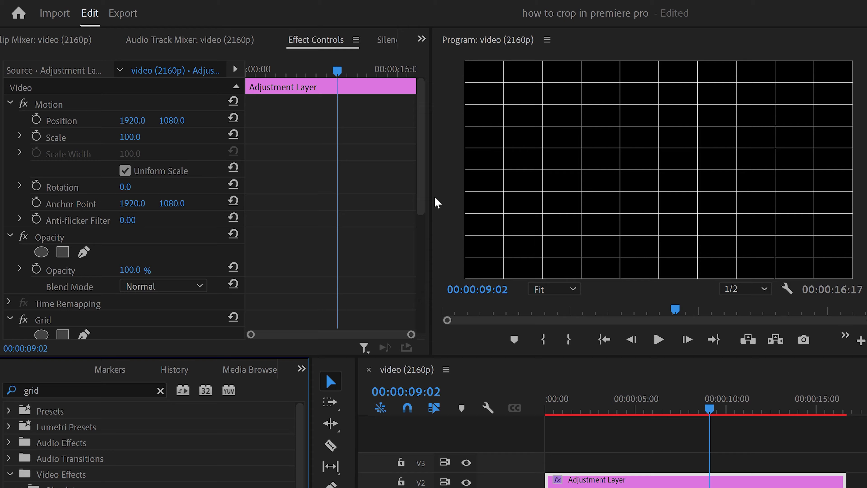
pyautogui.moveTo(423, 196); pyautogui.dragTo(401, 315)
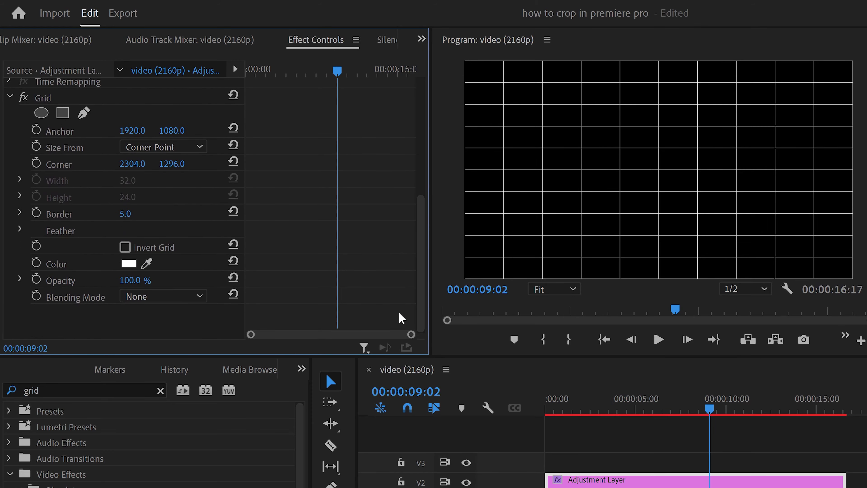
pyautogui.click(159, 297)
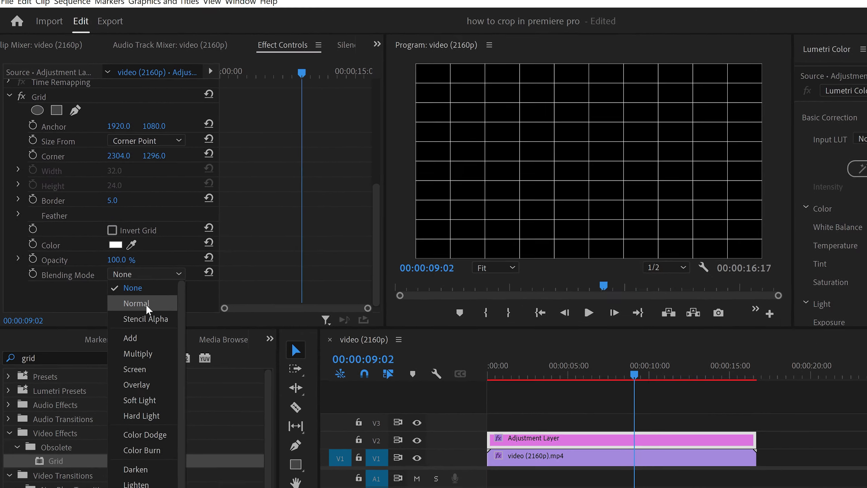
pyautogui.click(147, 307)
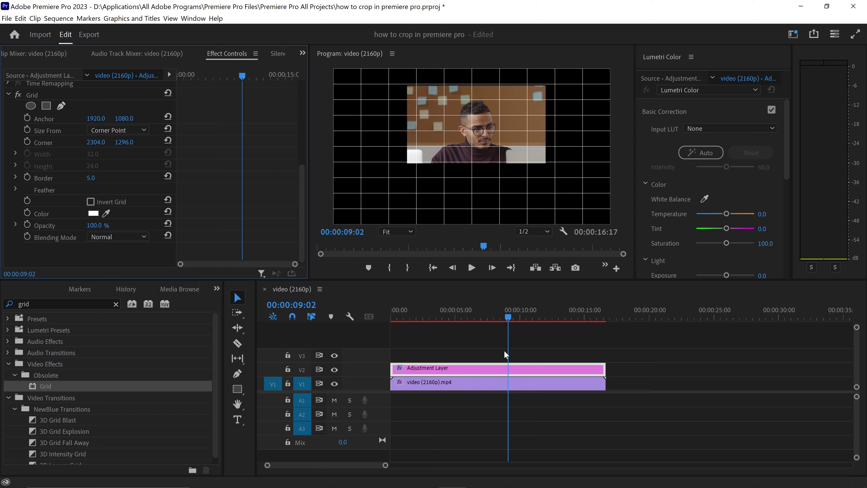
# Step: Set the video clip's Crop Left and Crop Right to 20.0% each
pyautogui.click(461, 385)
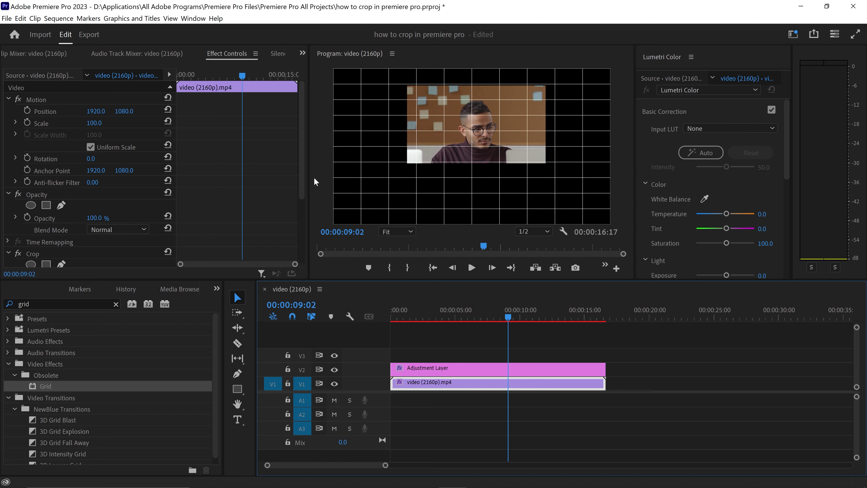
pyautogui.moveTo(298, 176); pyautogui.dragTo(279, 245)
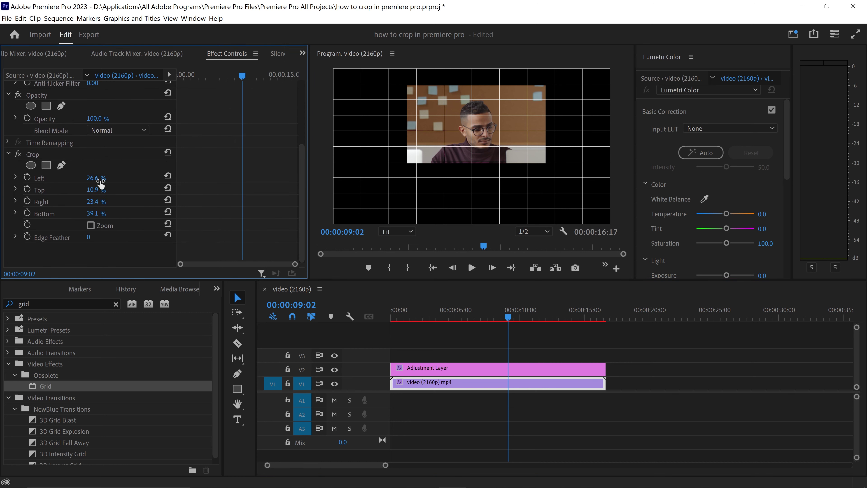
pyautogui.moveTo(91, 179); pyautogui.dragTo(207, 208)
pyautogui.click(95, 202)
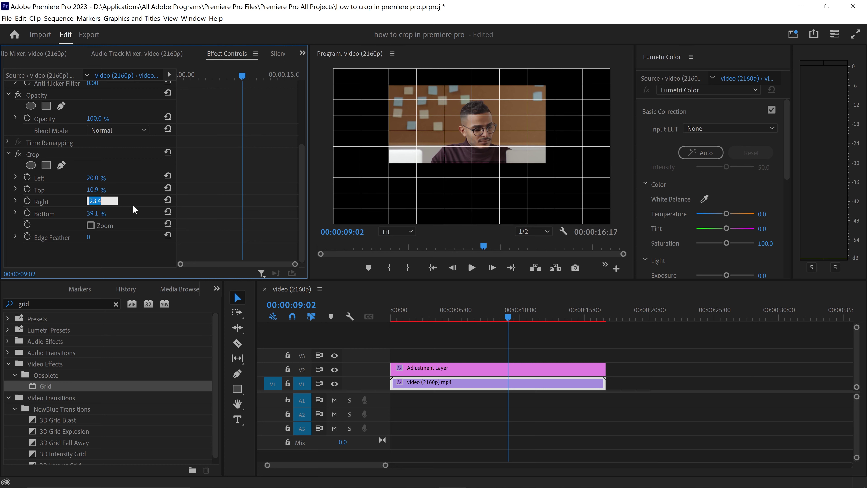
pyautogui.write('20')
pyautogui.press('Return')
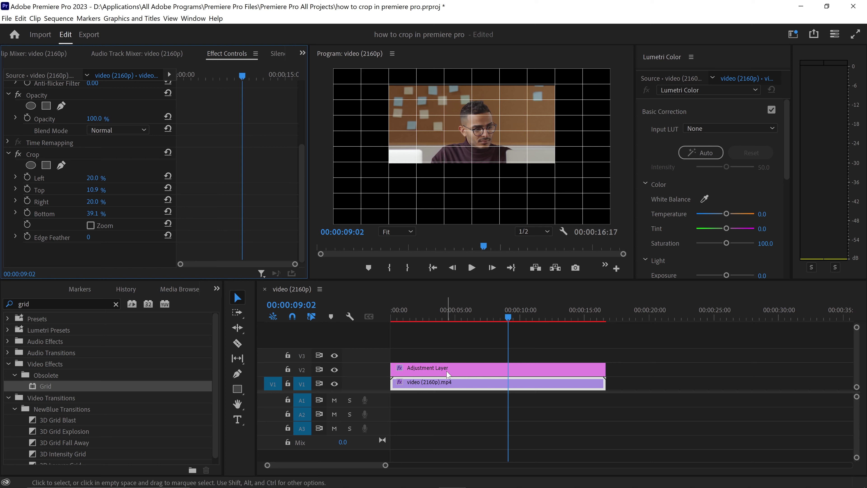
# Step: Delete the Crop effect from the video clip and hide track V2's adjustment layer
pyautogui.click(467, 368)
pyautogui.click(438, 382)
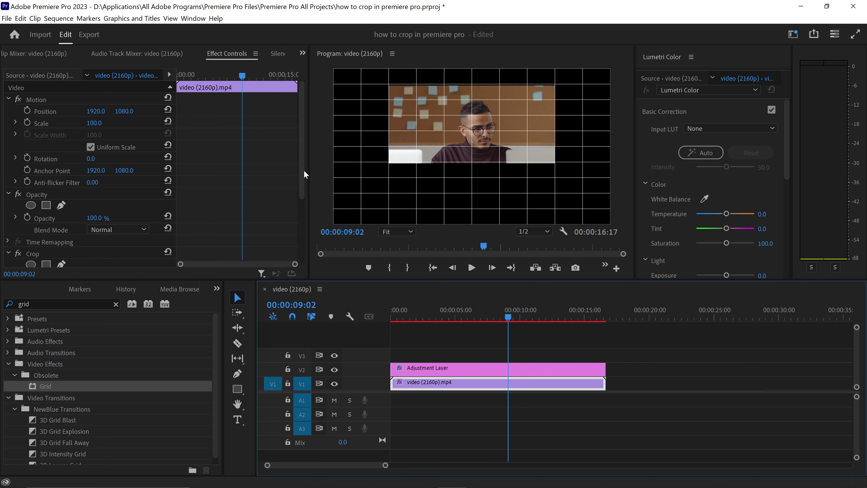
pyautogui.moveTo(304, 171); pyautogui.dragTo(240, 230)
pyautogui.click(37, 156)
pyautogui.press('Delete')
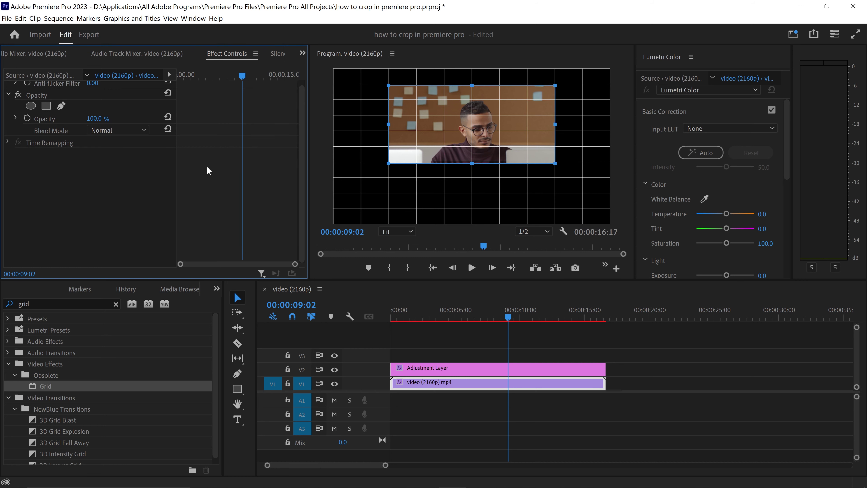
pyautogui.click(423, 369)
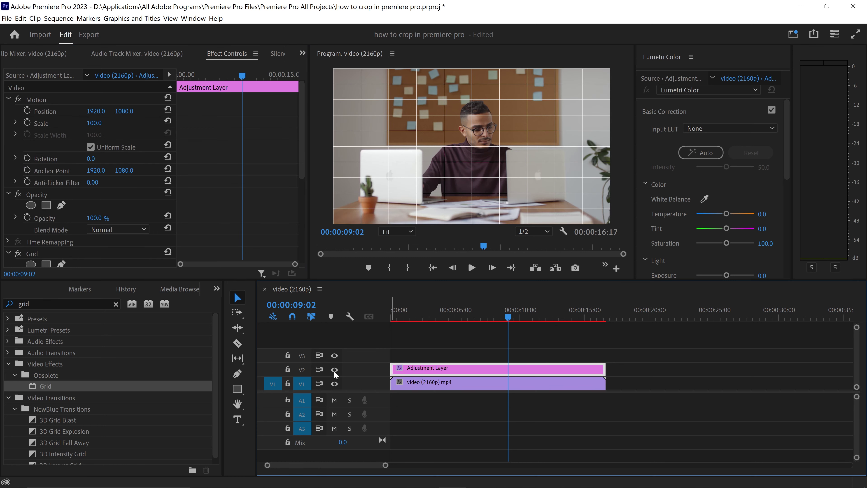
pyautogui.click(335, 369)
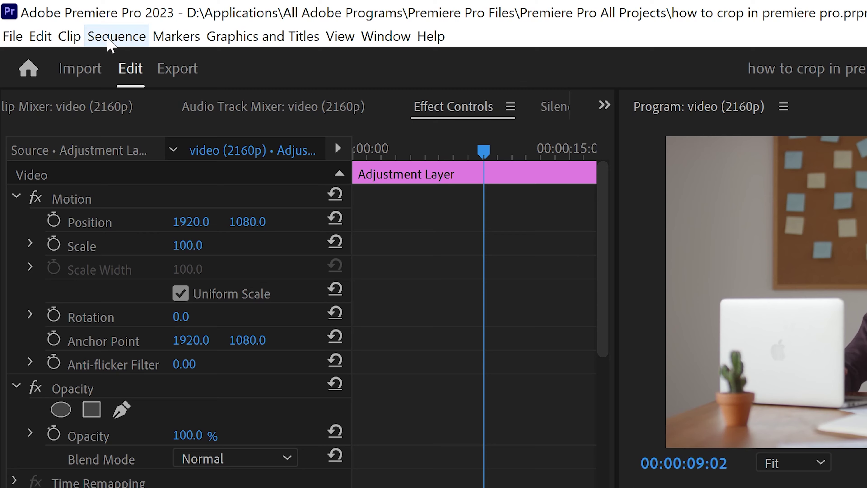
# Step: In Sequence Settings, enter a first trial frame size with a height of 1080
pyautogui.click(54, 19)
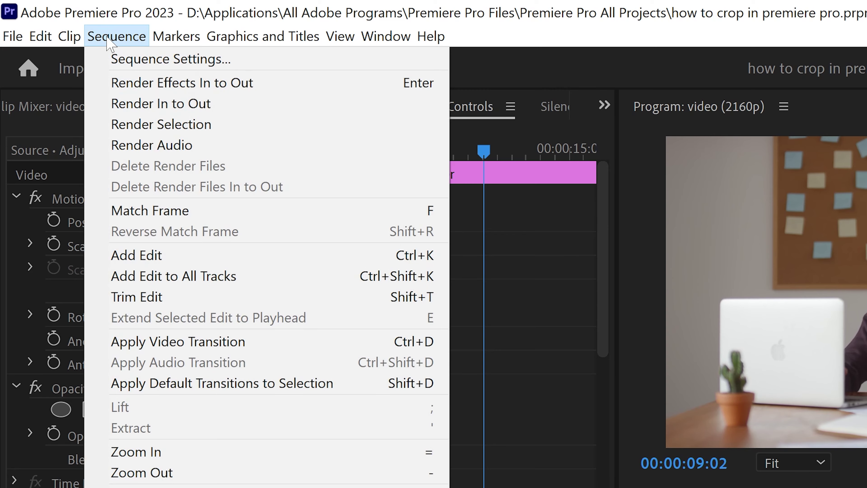
pyautogui.click(138, 59)
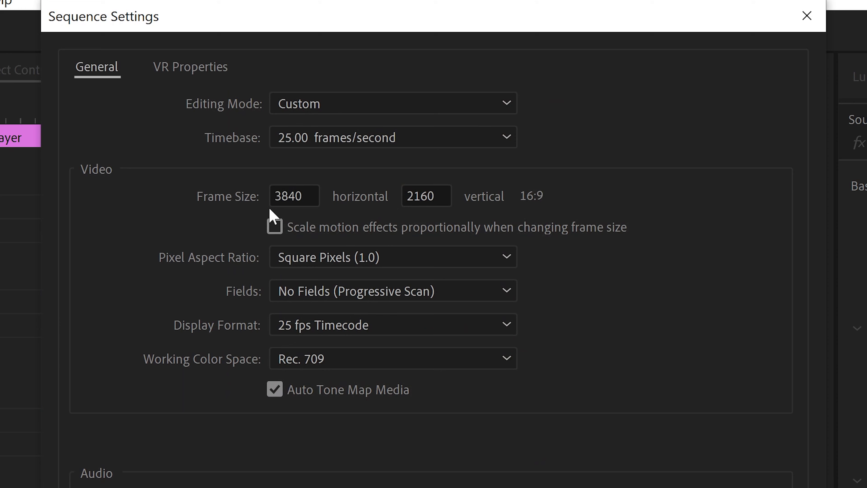
pyautogui.click(316, 195)
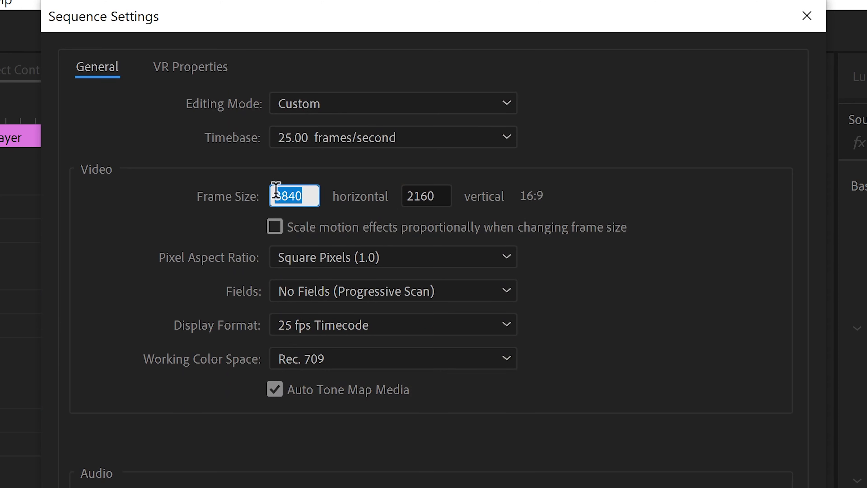
pyautogui.write('108')
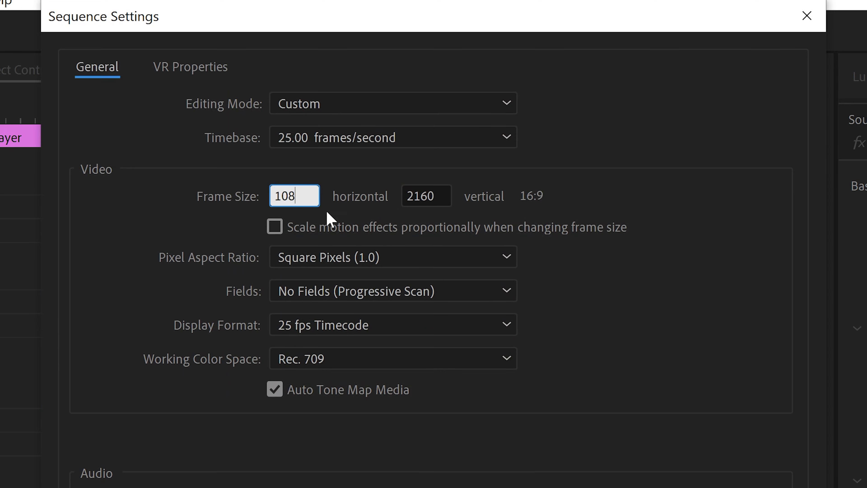
pyautogui.click(450, 200)
pyautogui.write('10')
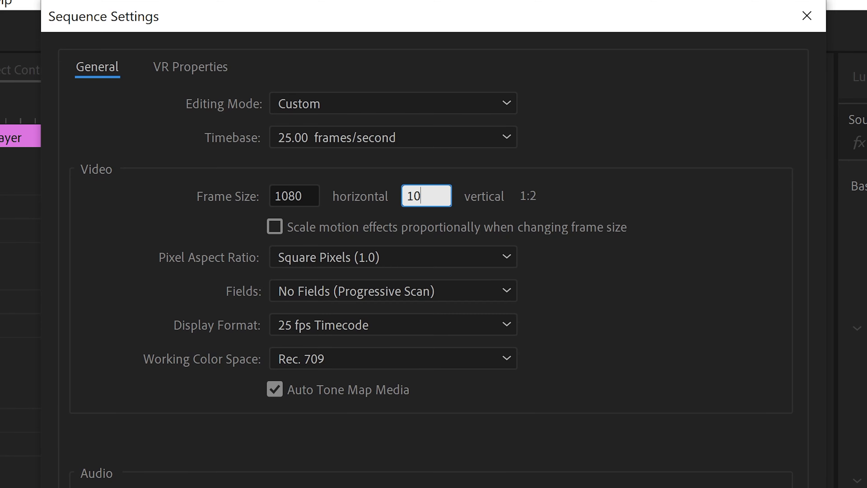
pyautogui.write('80')
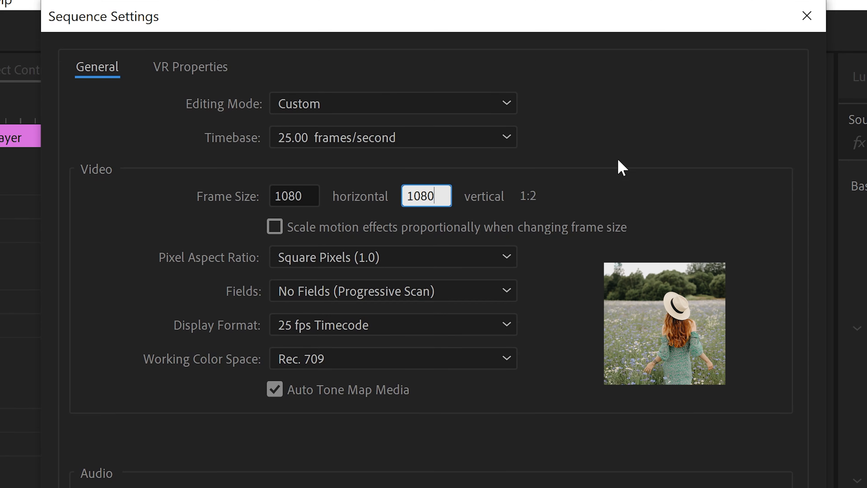
pyautogui.click(617, 247)
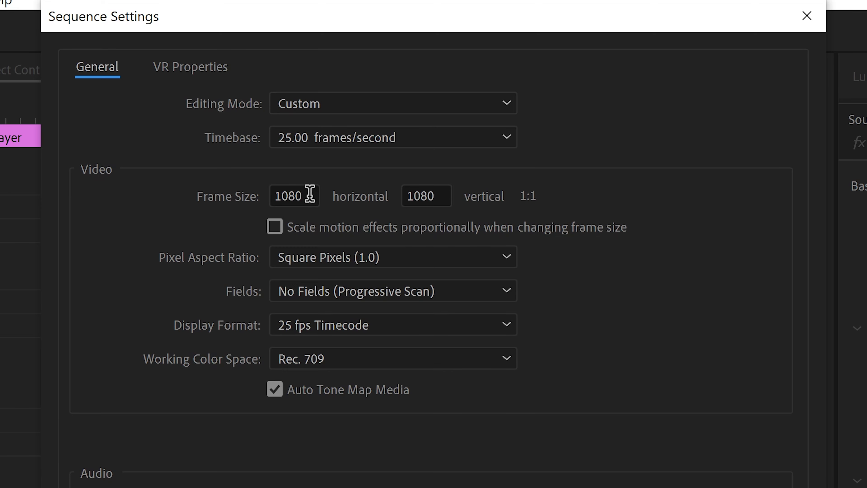
# Step: Change the frame size to 1080 wide by 1920 high
pyautogui.moveTo(309, 194); pyautogui.dragTo(273, 197)
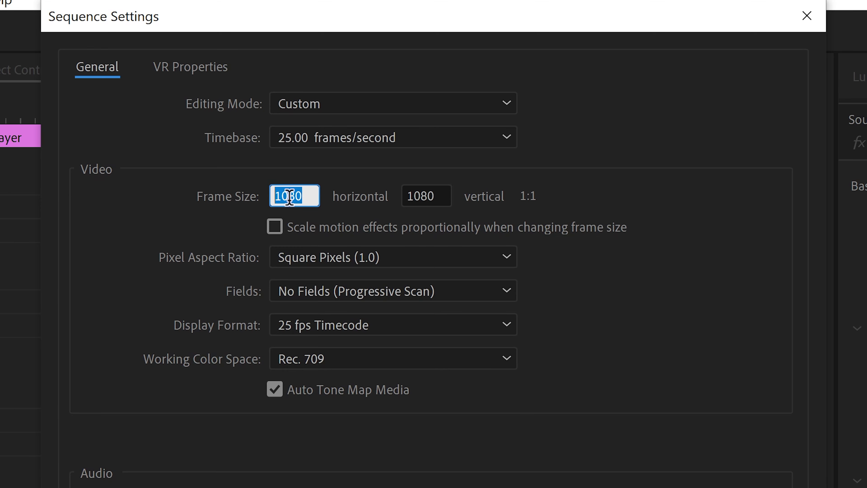
pyautogui.write('1080')
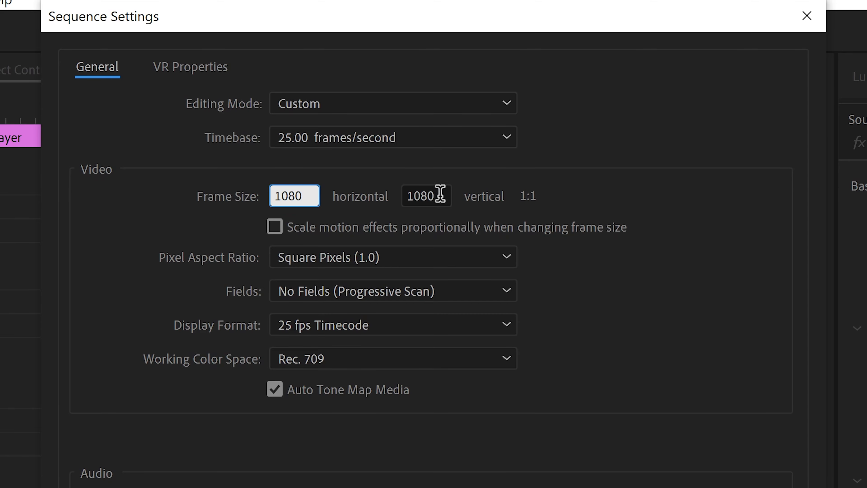
pyautogui.doubleClick(440, 194)
pyautogui.write('1920')
pyautogui.press('Tab')
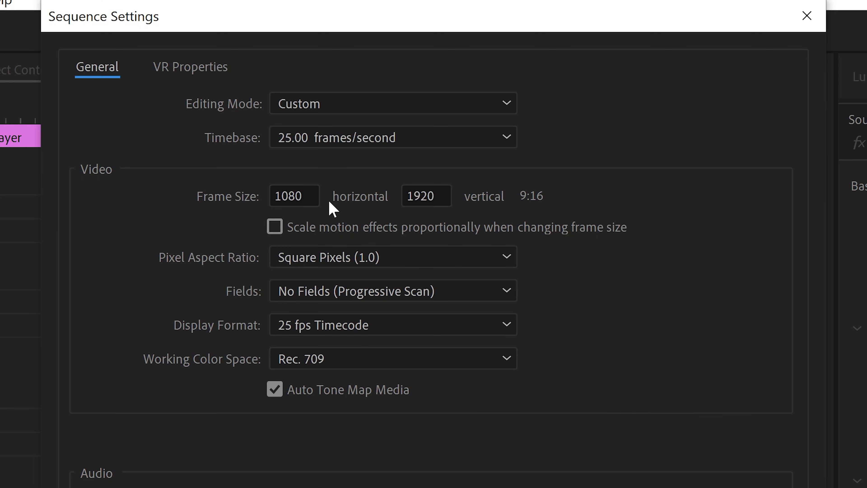
# Step: Change the frame size to 2160 wide by 3840 high
pyautogui.moveTo(310, 194); pyautogui.dragTo(266, 194)
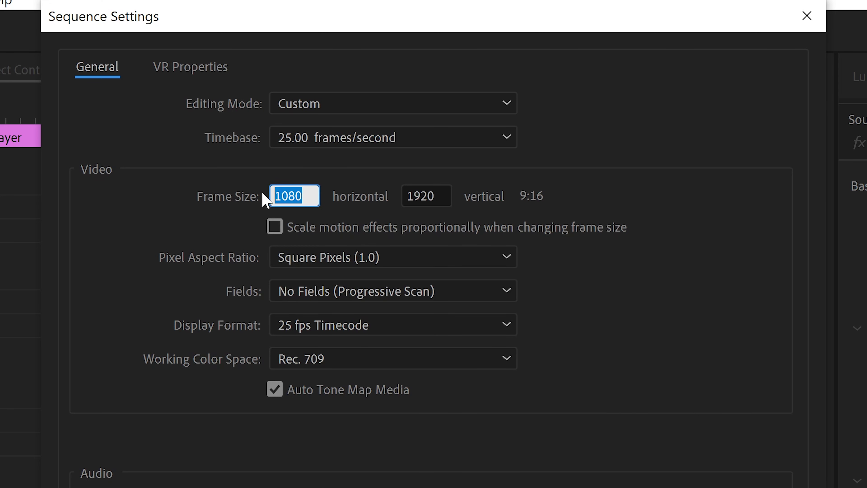
pyautogui.write('216')
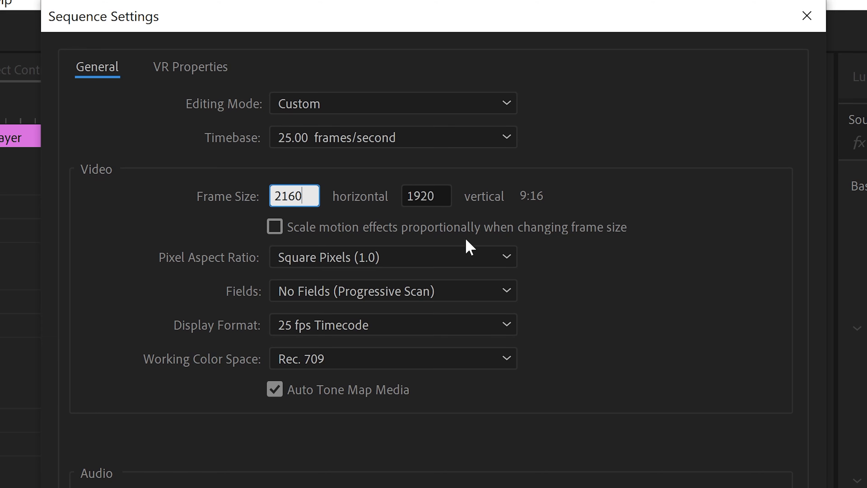
pyautogui.moveTo(435, 196); pyautogui.dragTo(358, 206)
pyautogui.write('3840')
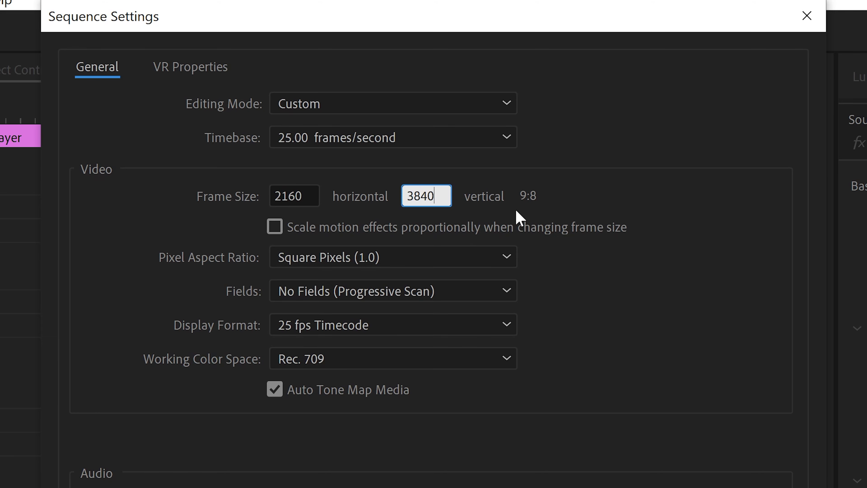
pyautogui.click(599, 212)
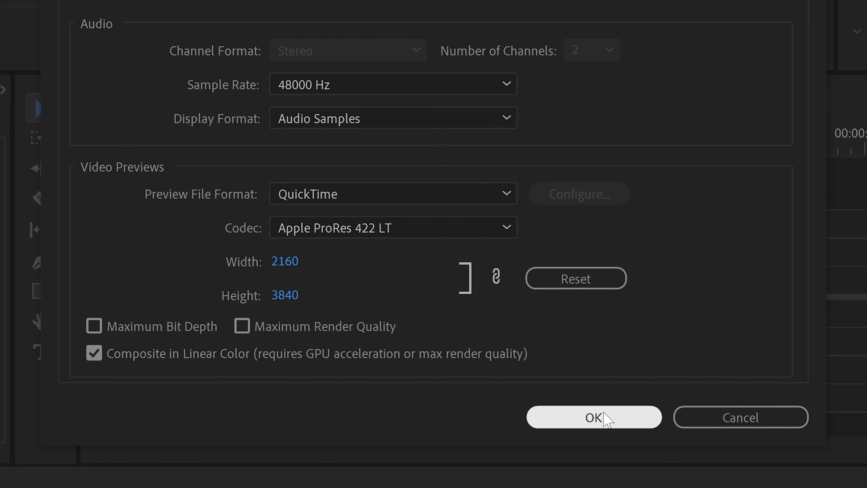
# Step: Confirm the 2160 × 3840 sequence settings and accept deleting all existing previews
pyautogui.click(605, 416)
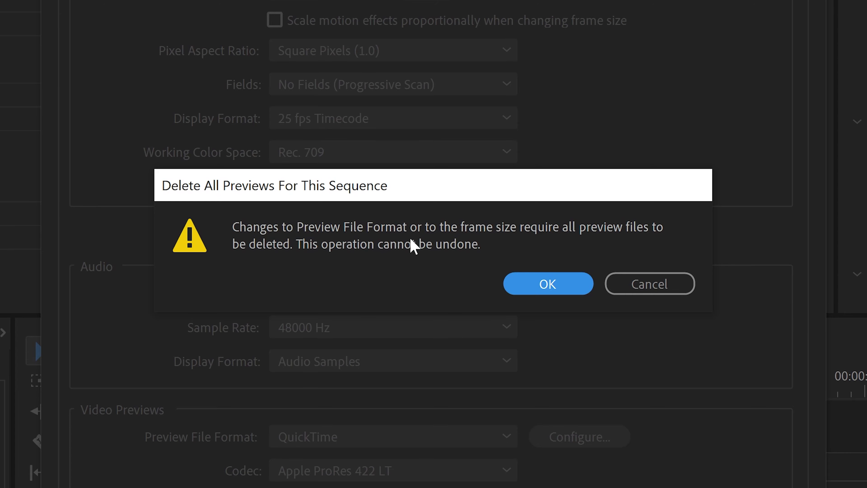
pyautogui.click(577, 283)
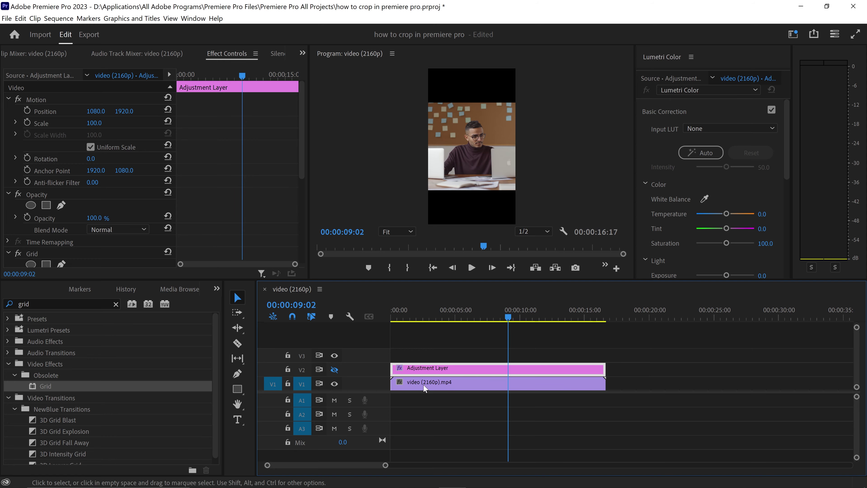
# Step: Set the video clip's Motion Scale to 180, then fine-tune it to 181.0
pyautogui.click(461, 382)
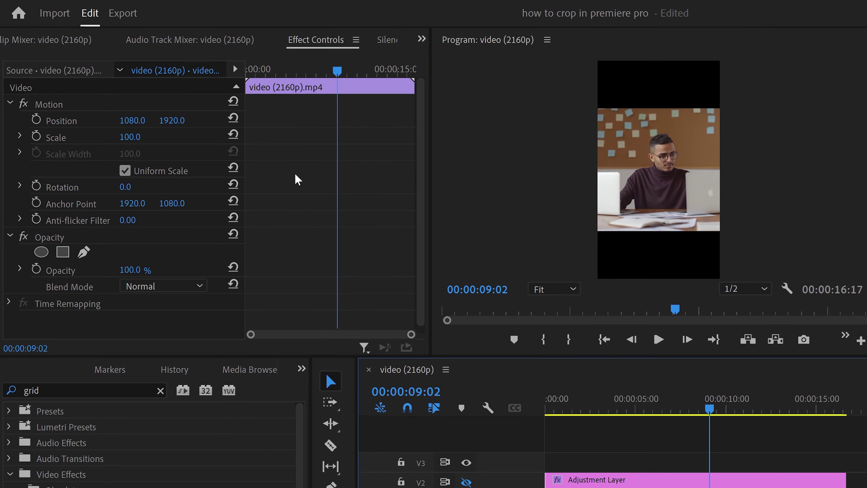
pyautogui.click(140, 135)
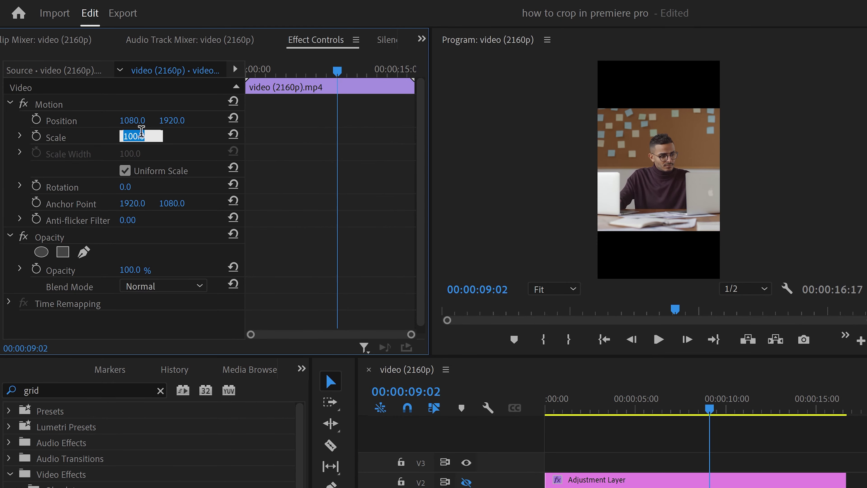
pyautogui.write('180')
pyautogui.press('Return')
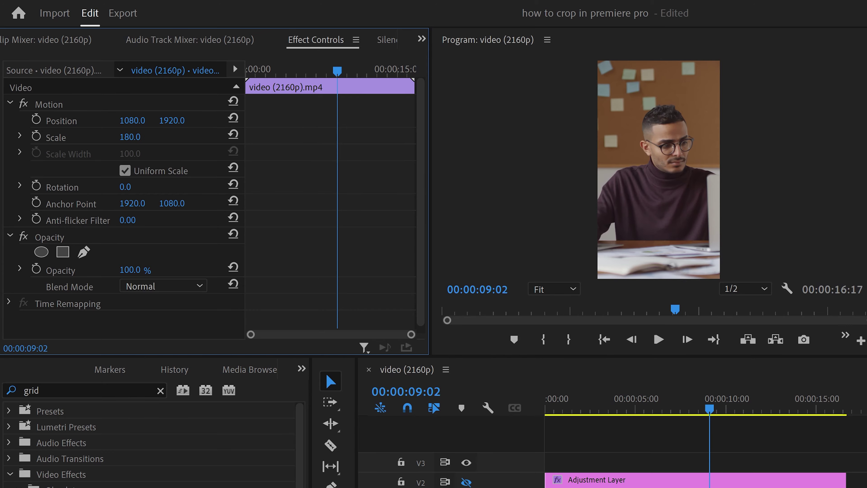
pyautogui.moveTo(131, 137); pyautogui.dragTo(131, 136)
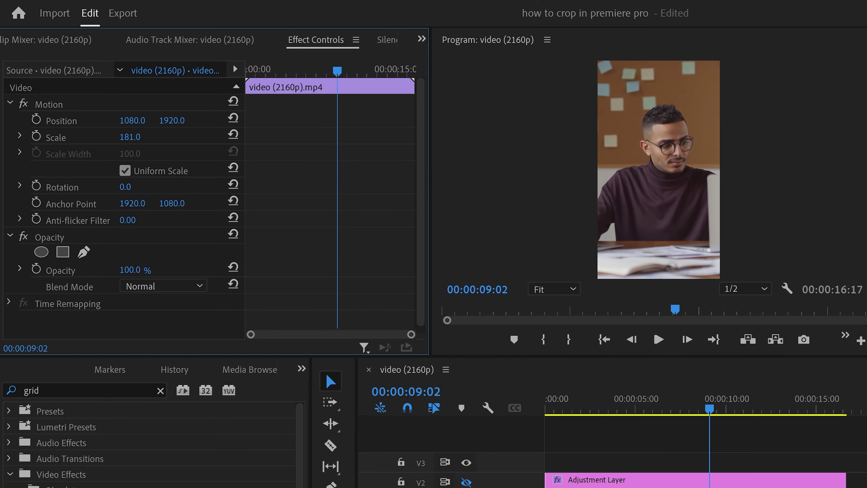